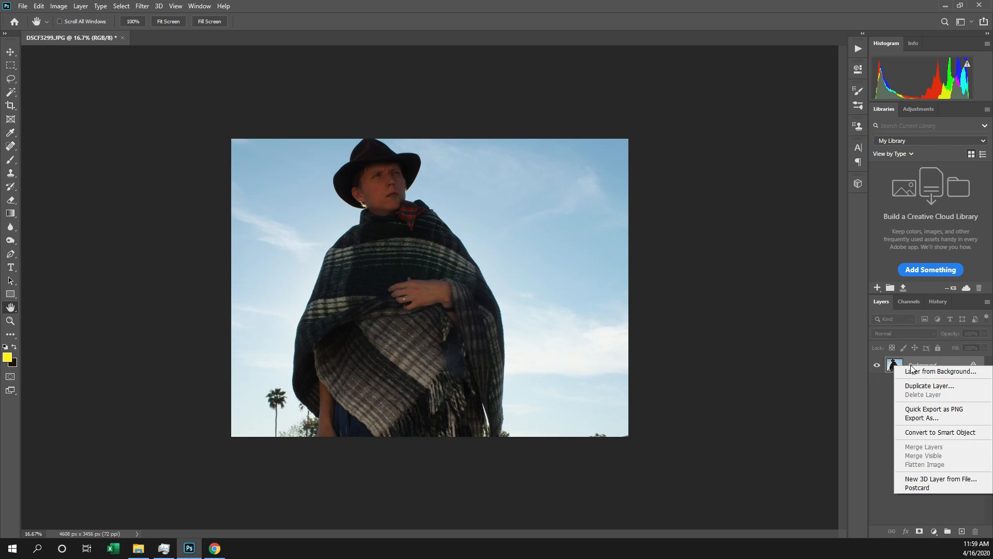
Convert the Background layer to a smart object and open the Camera Raw Filter on it in full-screen mode
left_click(926, 432)
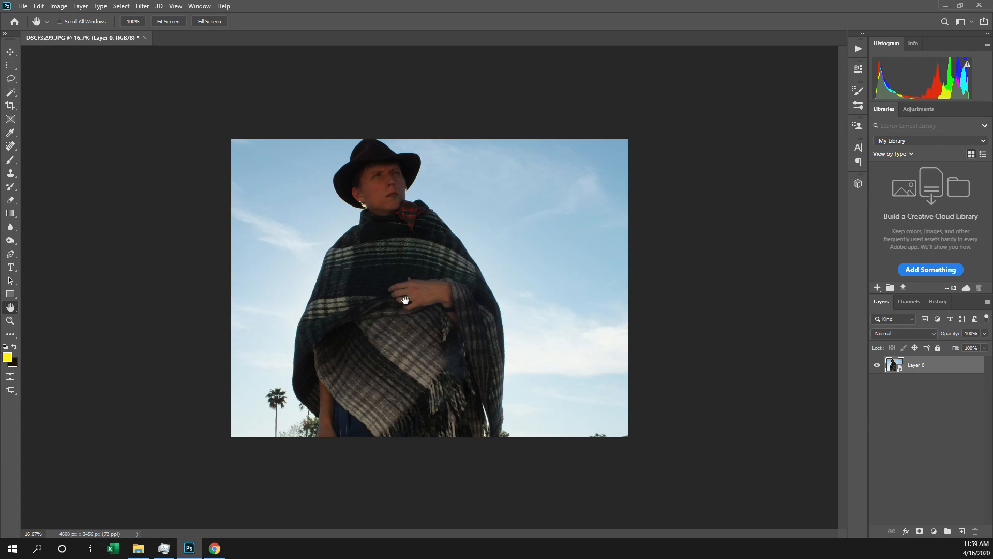
left_click(138, 6)
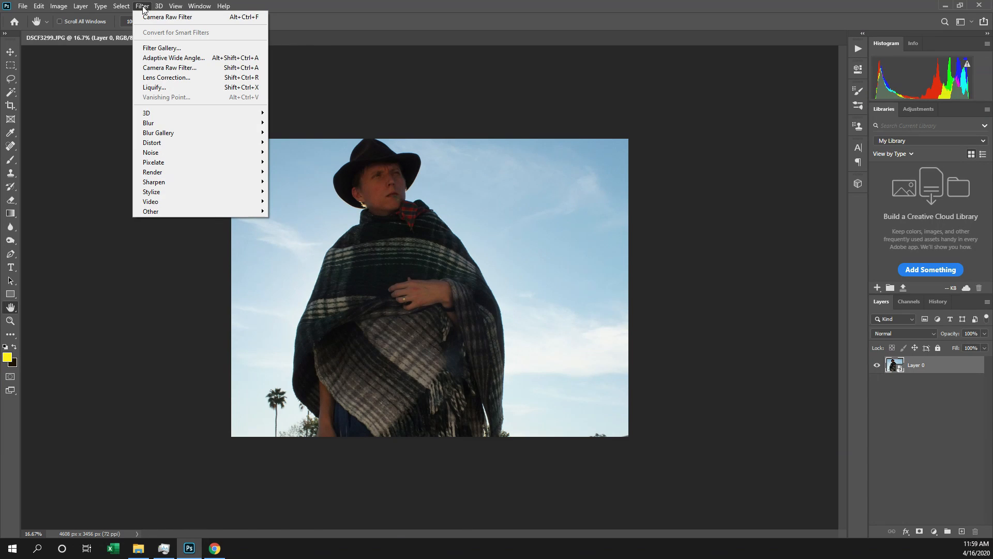
left_click(167, 68)
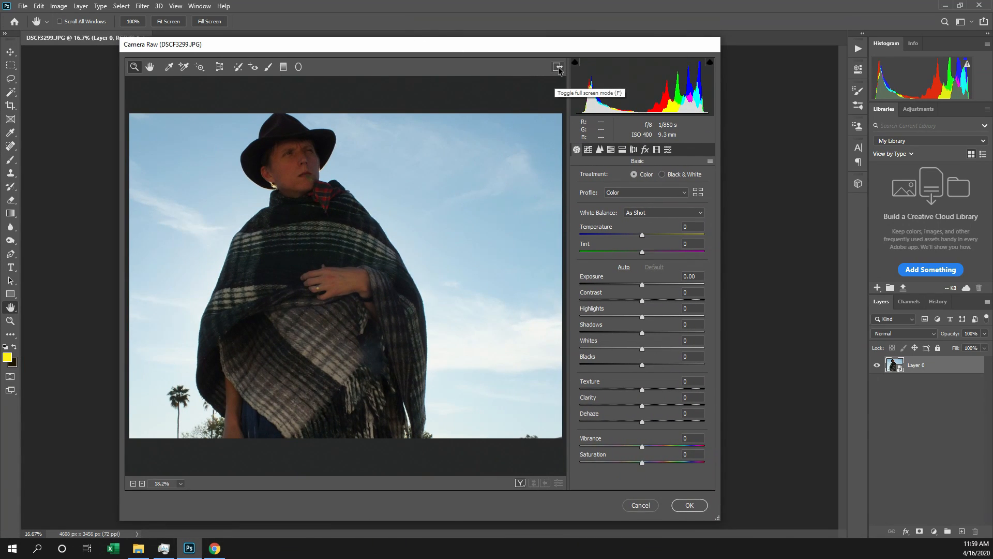
left_click(557, 67)
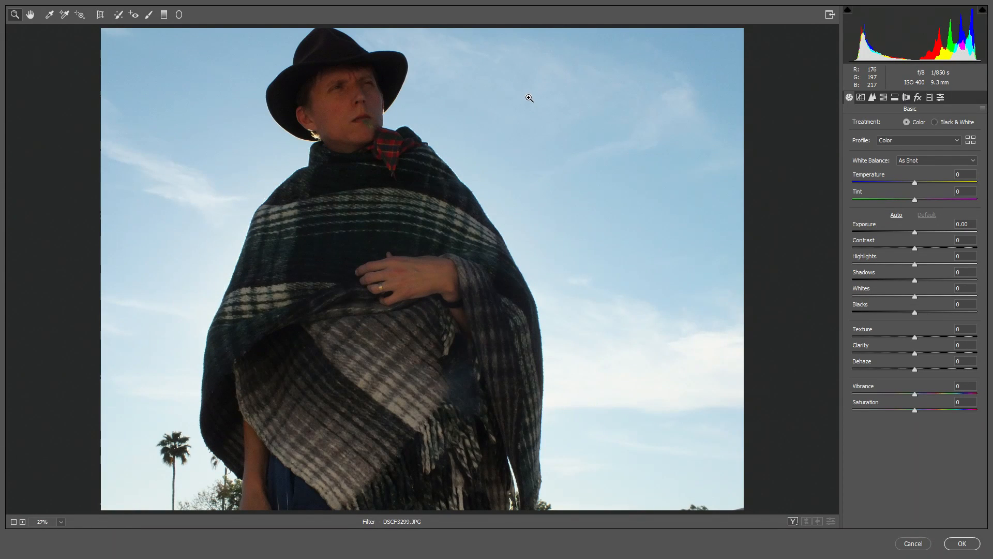
key("Return")
Switch the treatment to Black & White and set the mix to Reds +53, Oranges +53, Aquas -83 and Blues -81
left_click(935, 122)
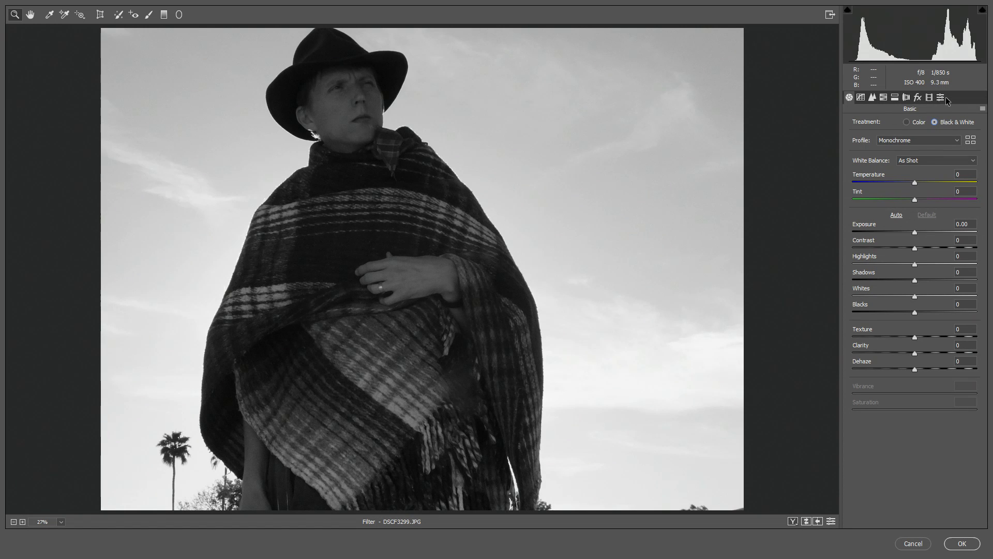
left_click(884, 98)
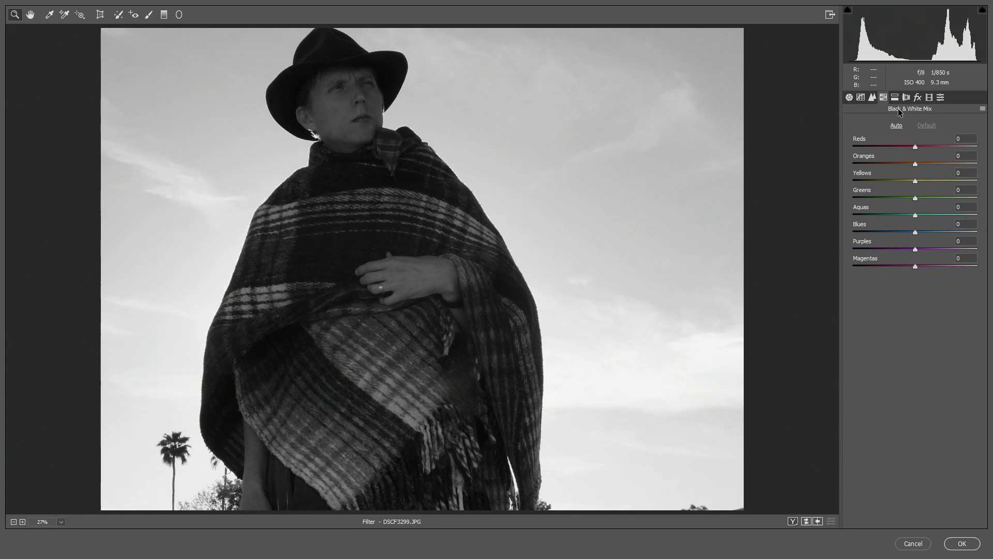
key("Return")
left_click_drag(915, 149, 948, 168)
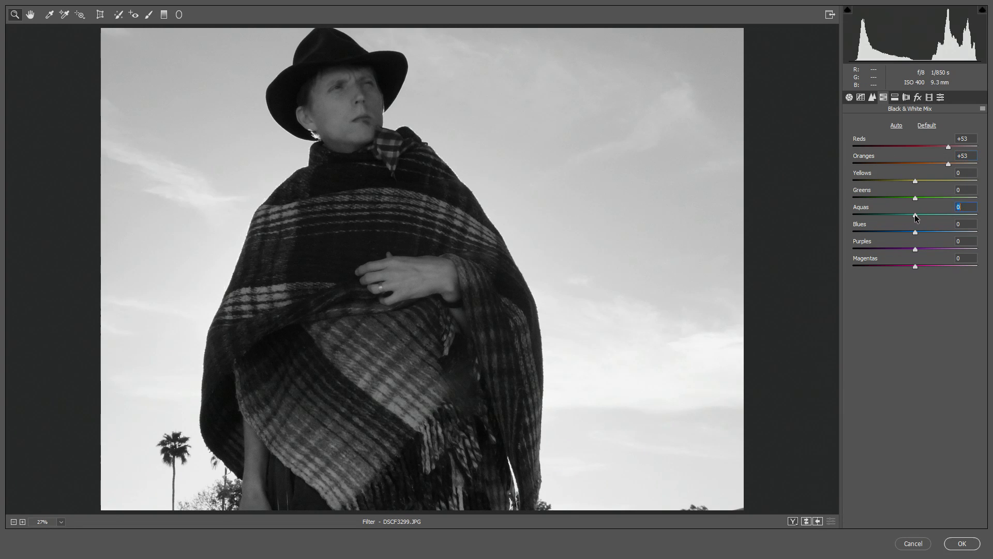
left_click_drag(915, 216, 864, 215)
left_click_drag(915, 234, 866, 241)
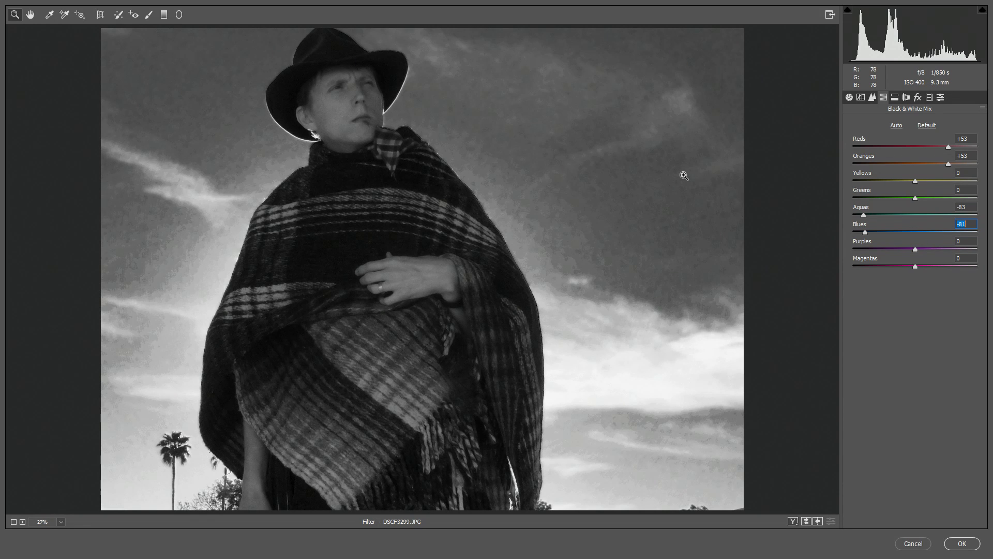
key("Return")
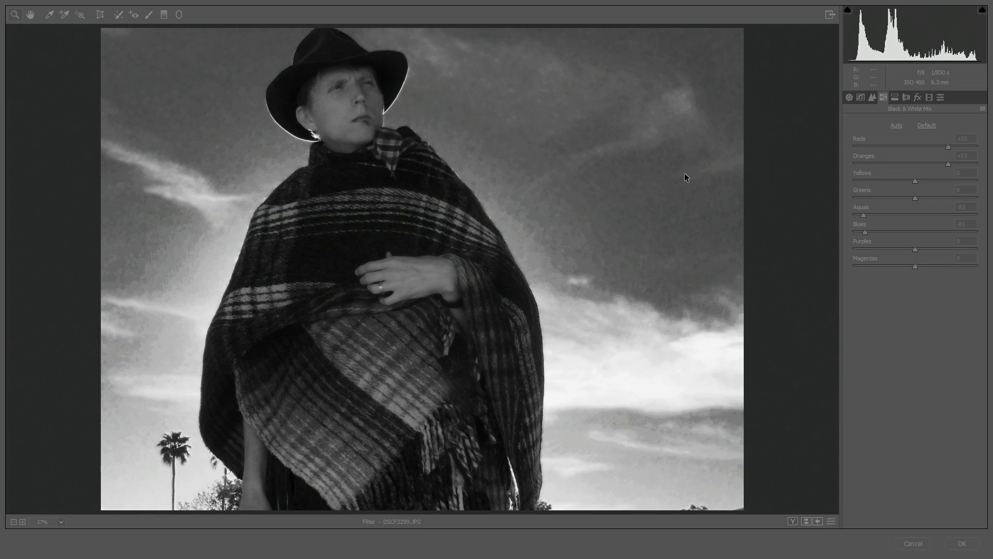
Split-tone the highlights with Hue 40 and Saturation 20
left_click(895, 98)
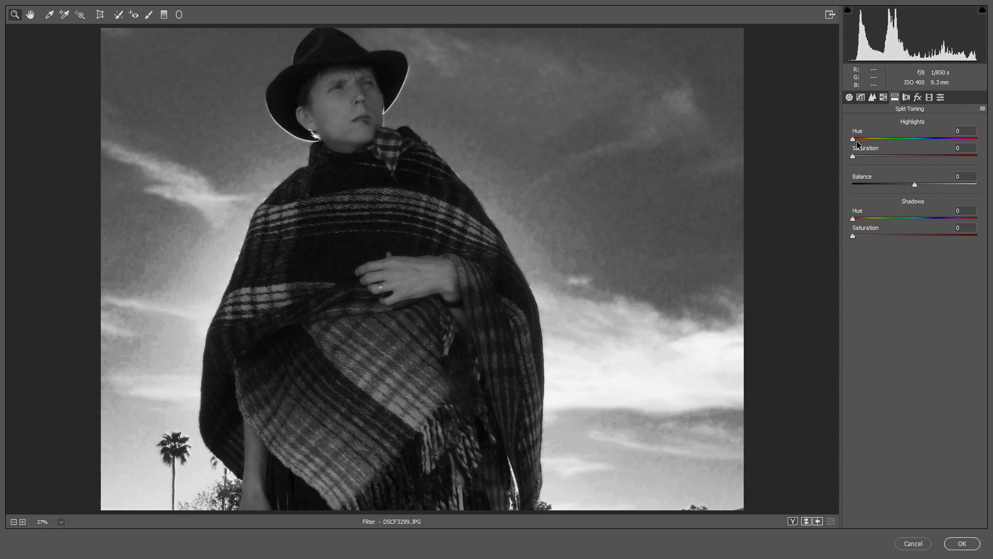
left_click_drag(851, 138, 856, 137)
type("40")
left_click(964, 149)
type("20")
Split-tone the shadows with Hue 48 and Saturation 44
left_click(960, 211)
type("45")
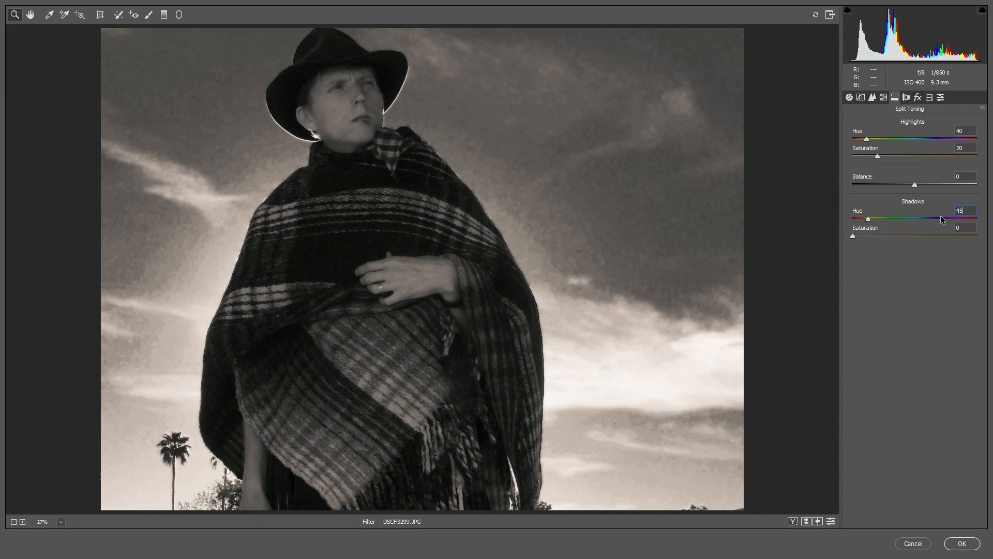
left_click(960, 227)
type("50")
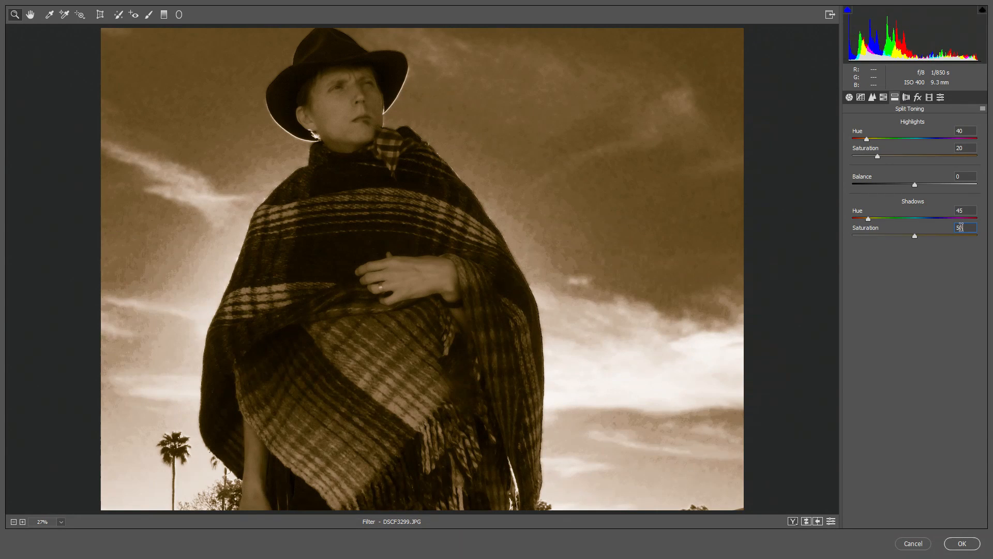
left_click_drag(915, 236, 896, 238)
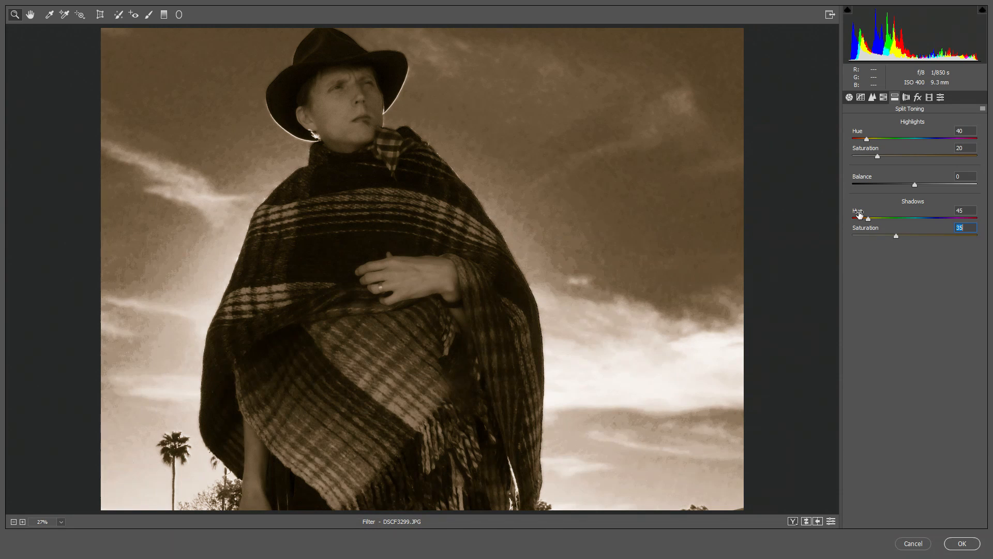
left_click_drag(867, 218, 908, 243)
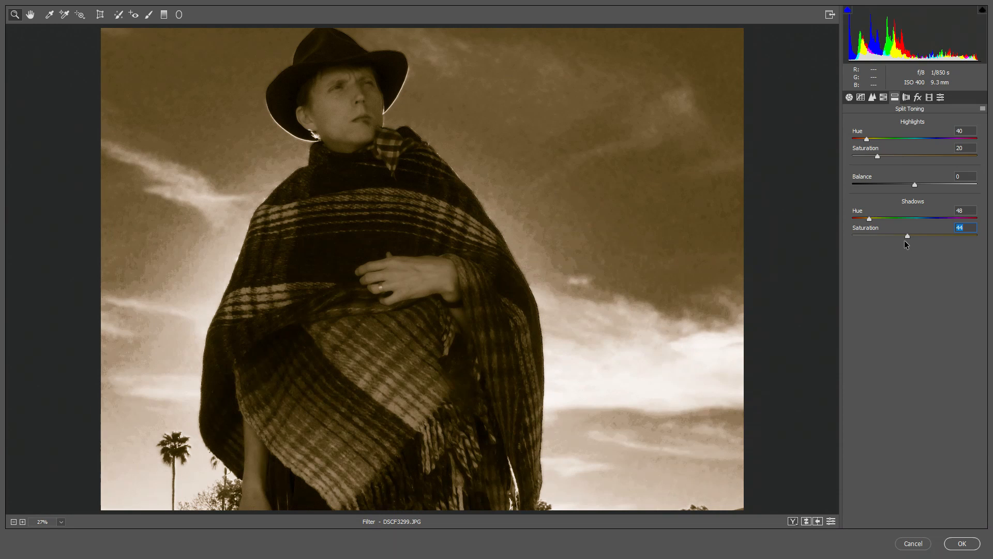
key("Return")
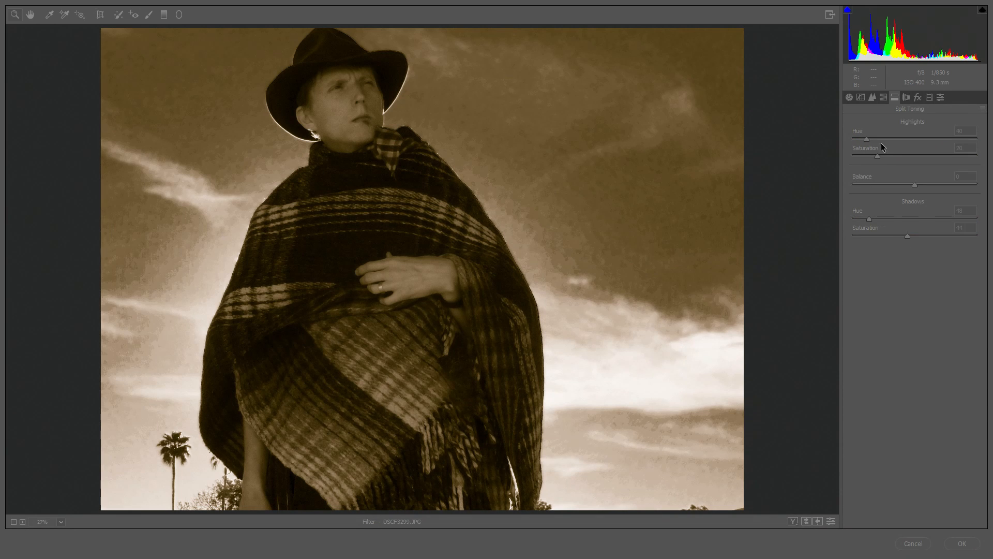
Add film grain with Amount 50, Size 60 and Roughness 60
left_click(918, 97)
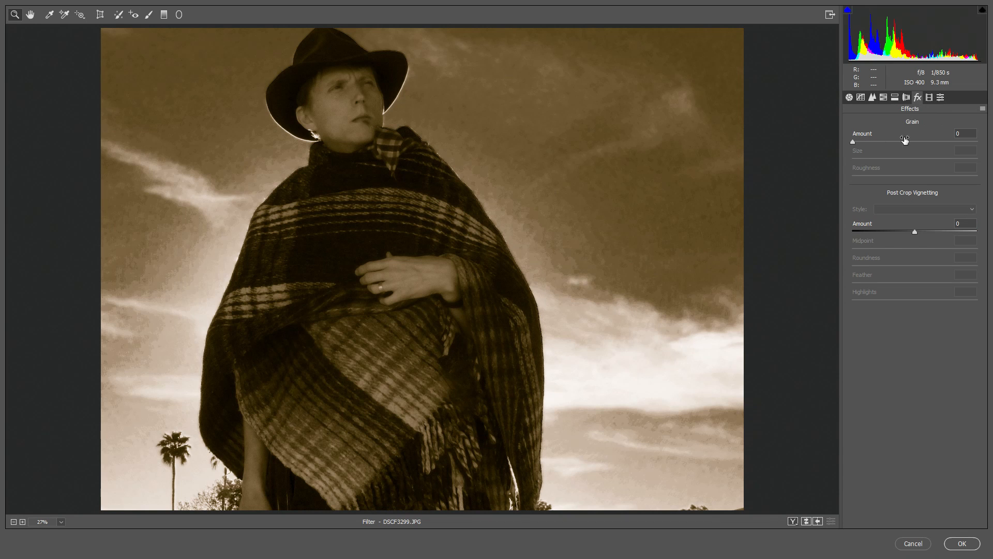
left_click(965, 134)
type("5")
left_click(968, 151)
type("60")
key("Tab")
type("60")
Examine the grain up close on the sky, poncho and hand, and return to a view of the whole photo
left_click_drag(442, 272, 497, 237)
left_click(495, 184)
left_click(495, 184)
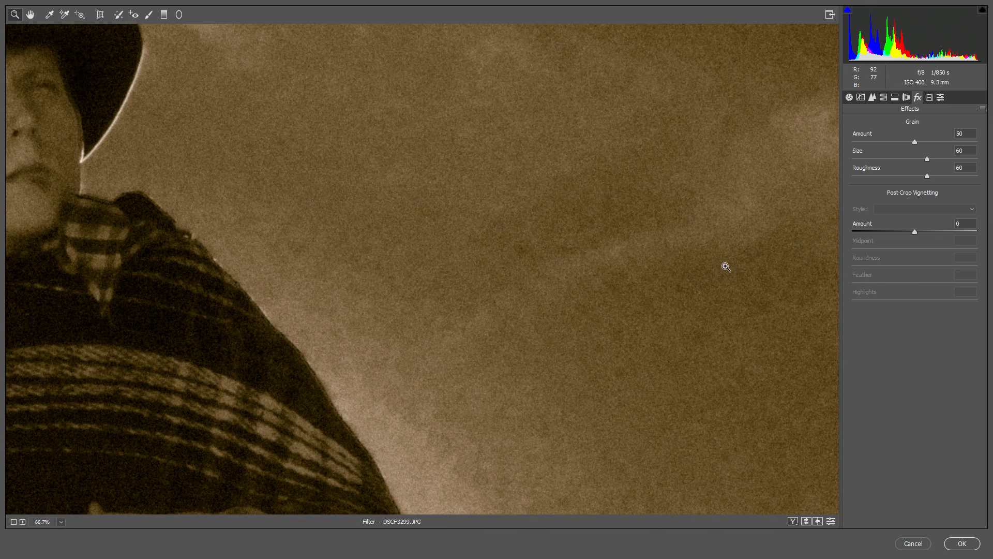
key("Return")
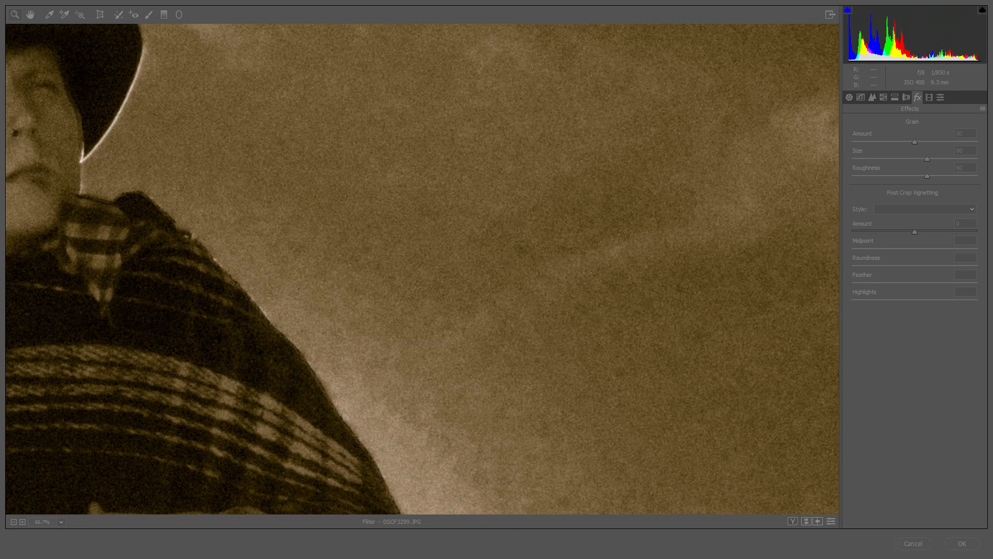
left_click(23, 522)
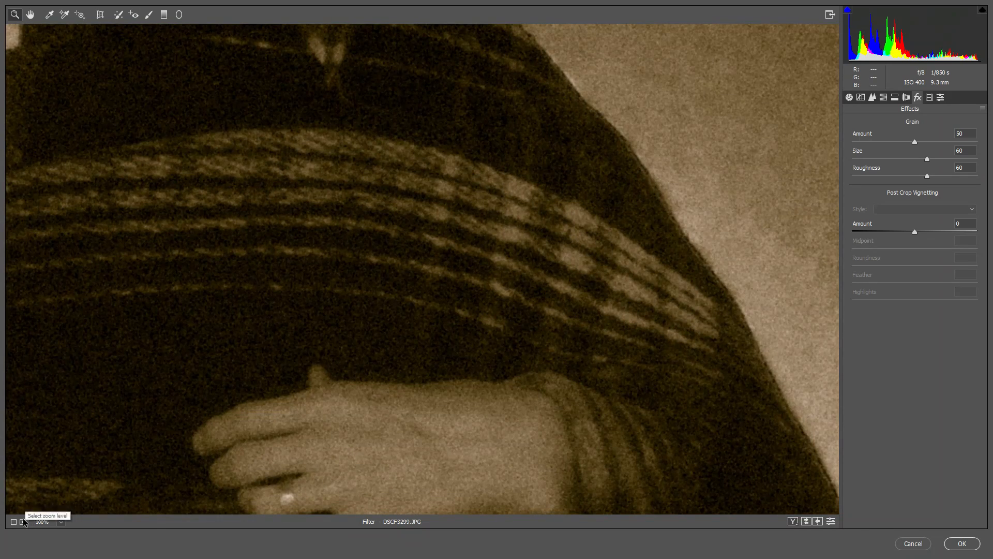
left_click(14, 521)
left_click(14, 522)
left_click(14, 521)
left_click(14, 521)
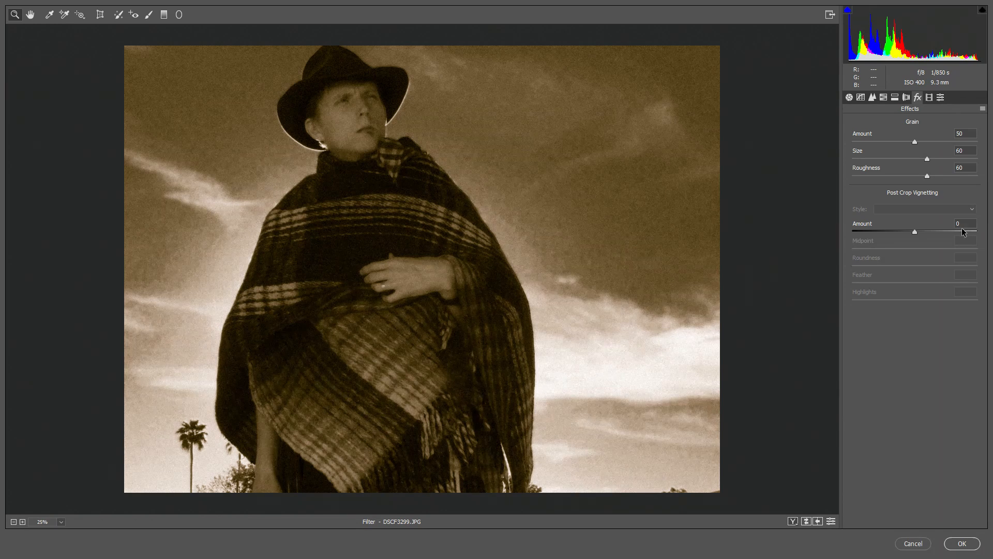
Add a light post-crop vignette with an Amount of +46
left_click_drag(914, 233, 937, 257)
left_click_drag(934, 255, 940, 254)
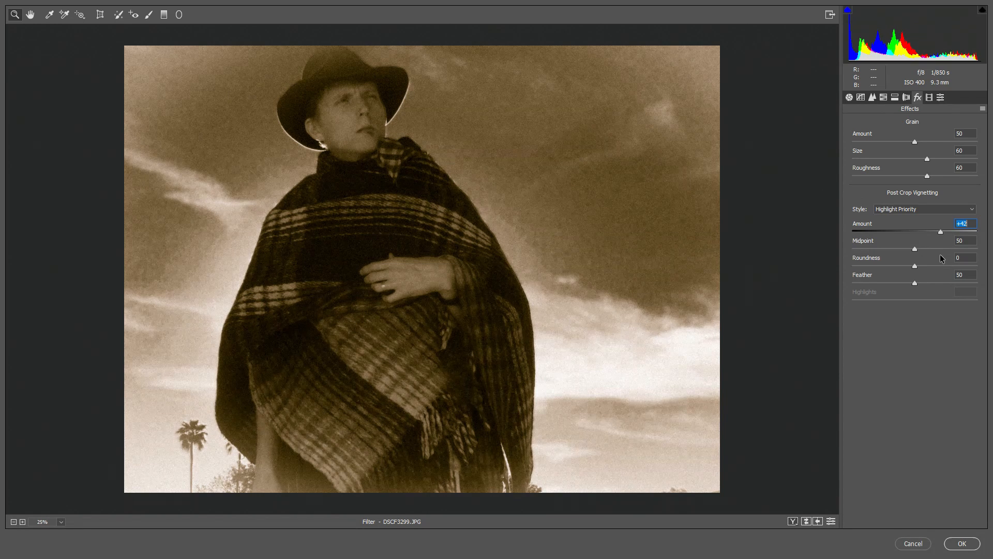
left_click_drag(940, 258, 941, 257)
left_click_drag(942, 231, 944, 232)
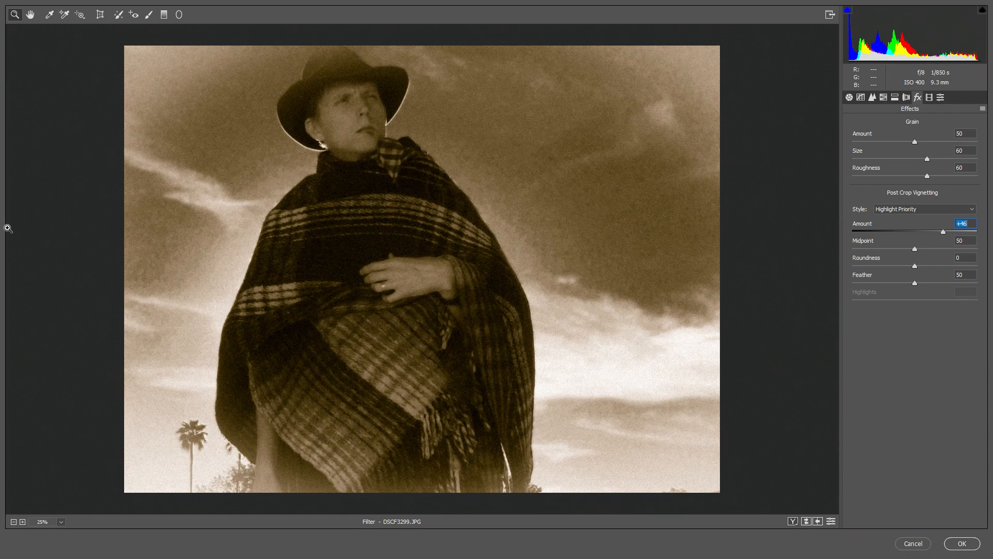
Set Highlights to -10 and Shadows to -1 in the basic adjustments and apply the Camera Raw Filter
left_click(848, 98)
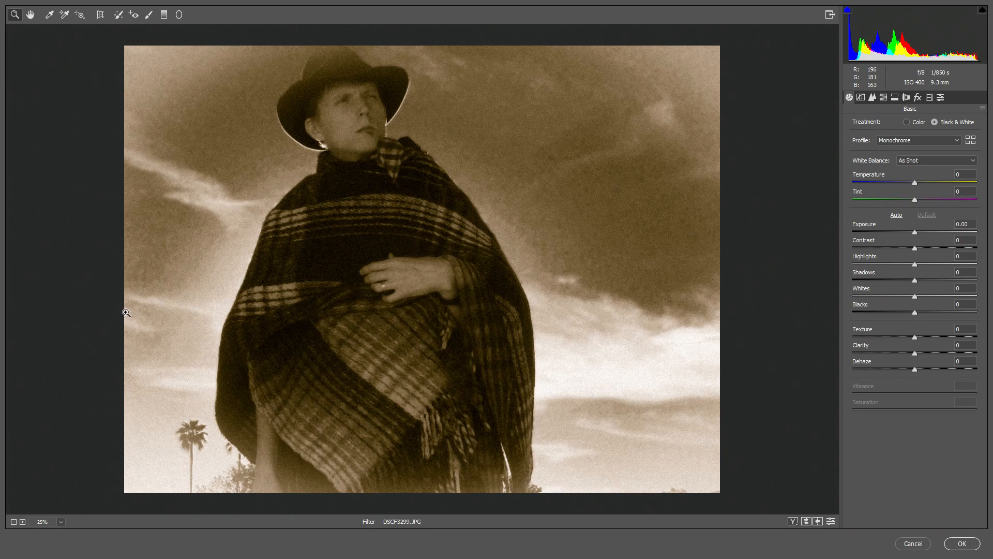
left_click(914, 264)
left_click_drag(915, 266, 865, 274)
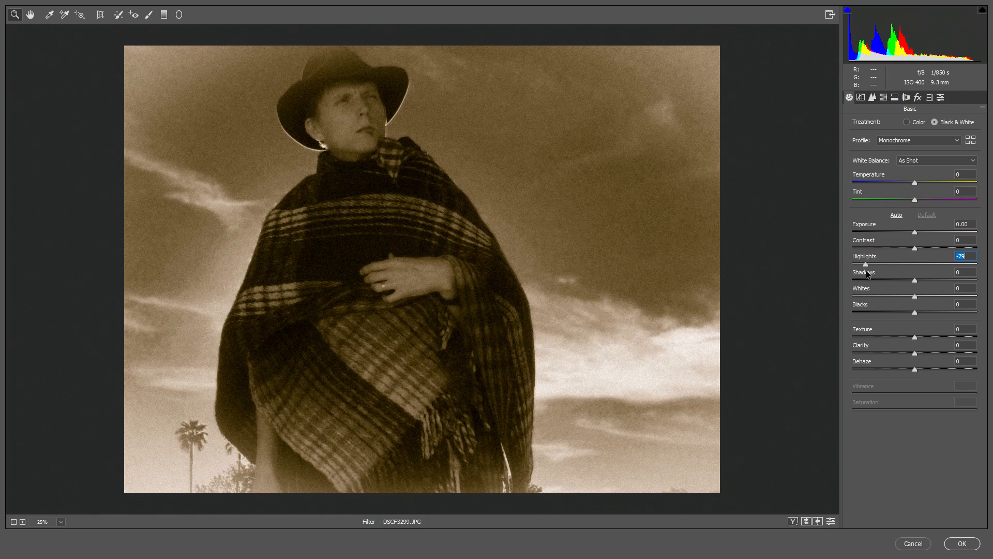
left_click_drag(866, 272, 867, 270)
left_click(914, 281)
left_click_drag(917, 279, 914, 302)
left_click_drag(868, 265, 908, 281)
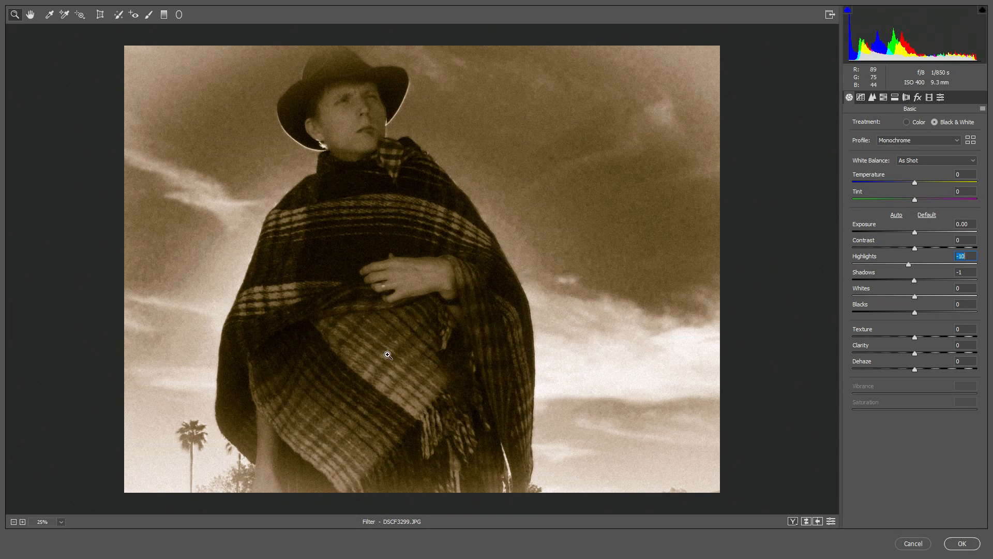
left_click(963, 546)
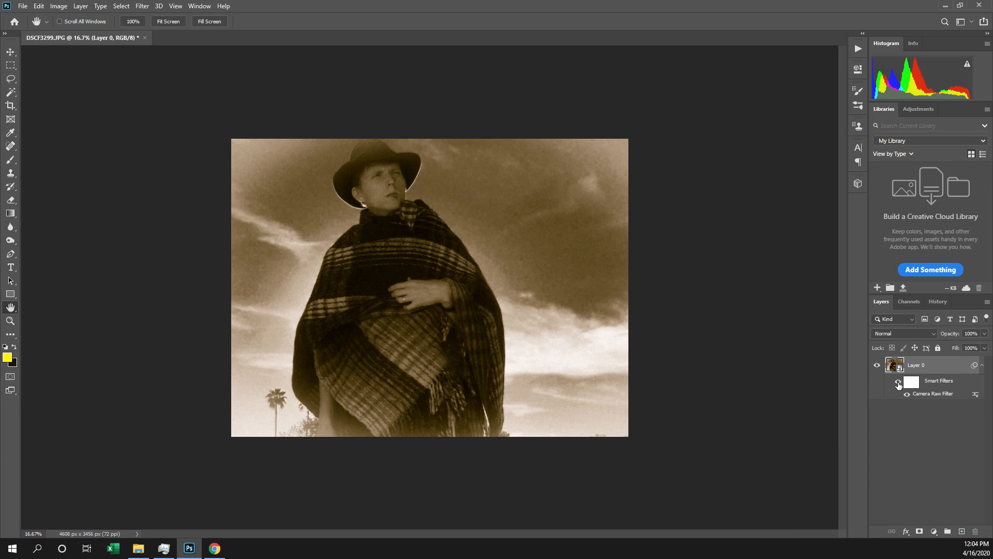
Hide and show the smart filters on the photo layer to compare the sepia look with the original
left_click(898, 383)
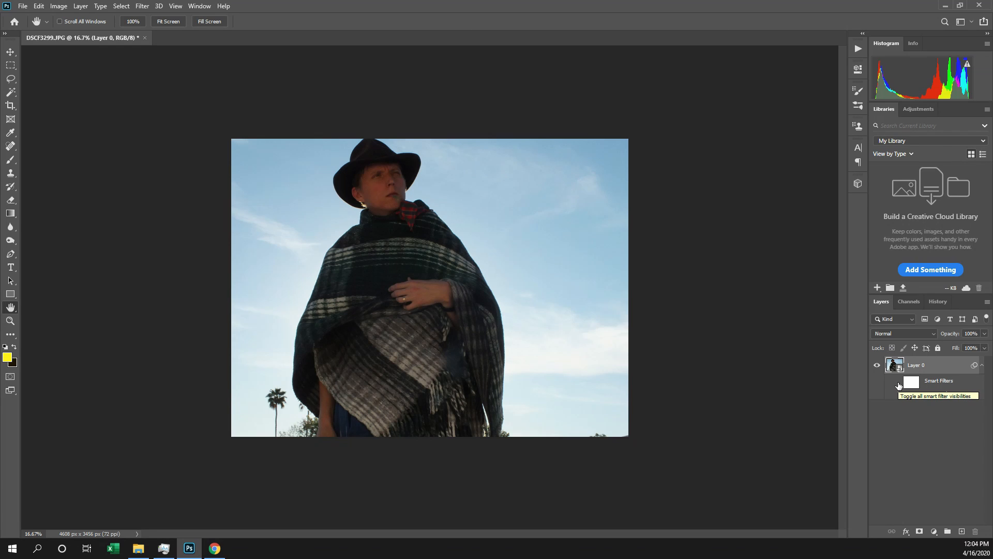
left_click(898, 384)
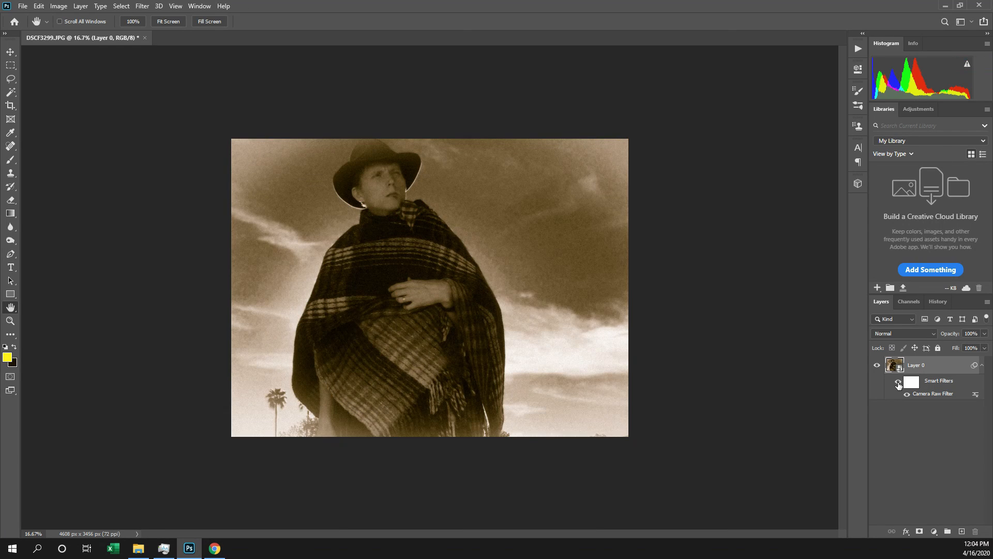